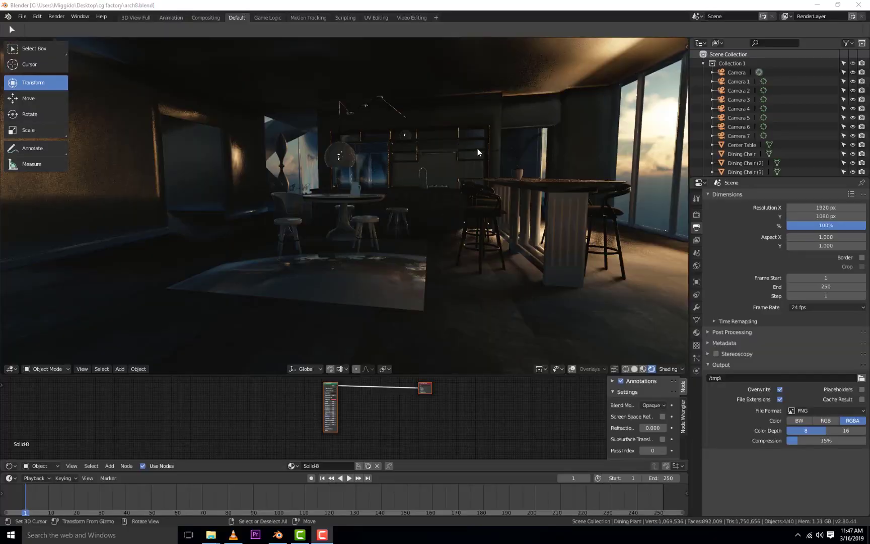
Orbit the rendered dining room view to new angles and show the N sidebar.
middle_drag(545, 157, 480, 149)
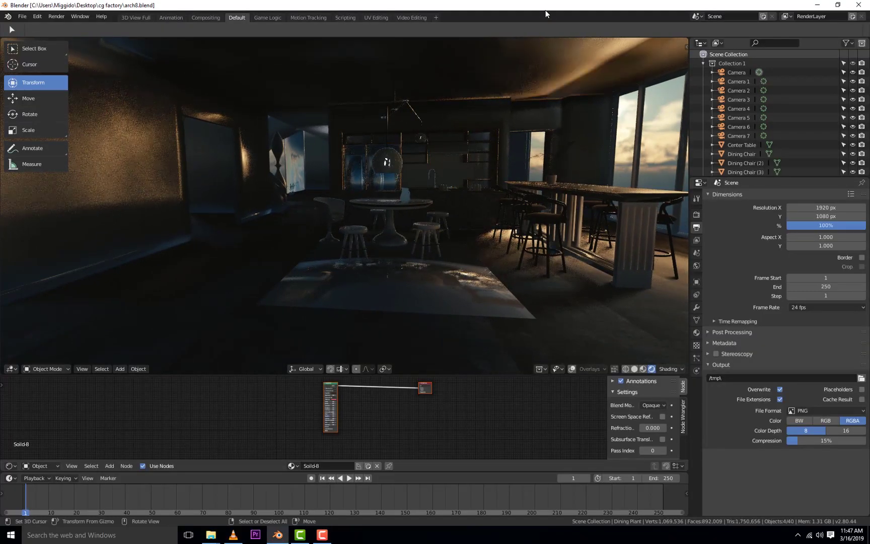
middle_drag(540, 158, 534, 154)
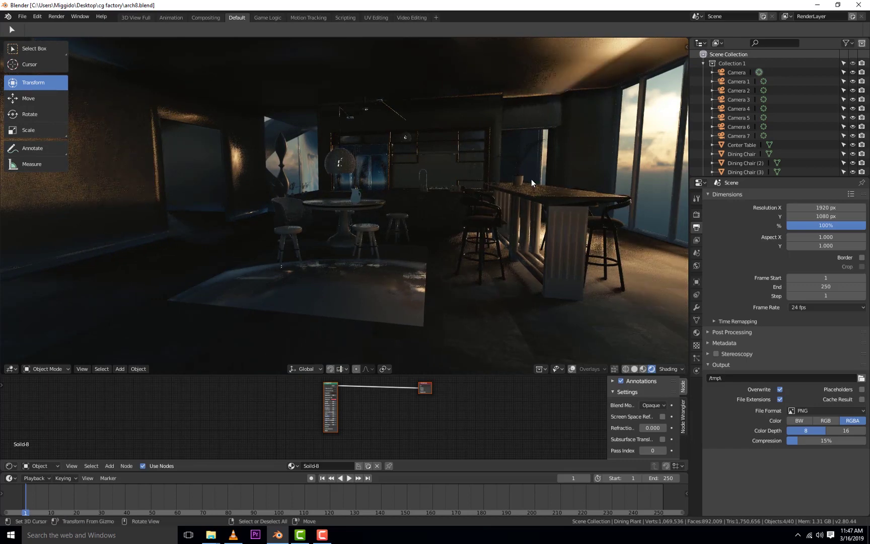
key(n)
Orbit further into the room and set the viewport focal length to 70.
middle_drag(567, 226, 558, 224)
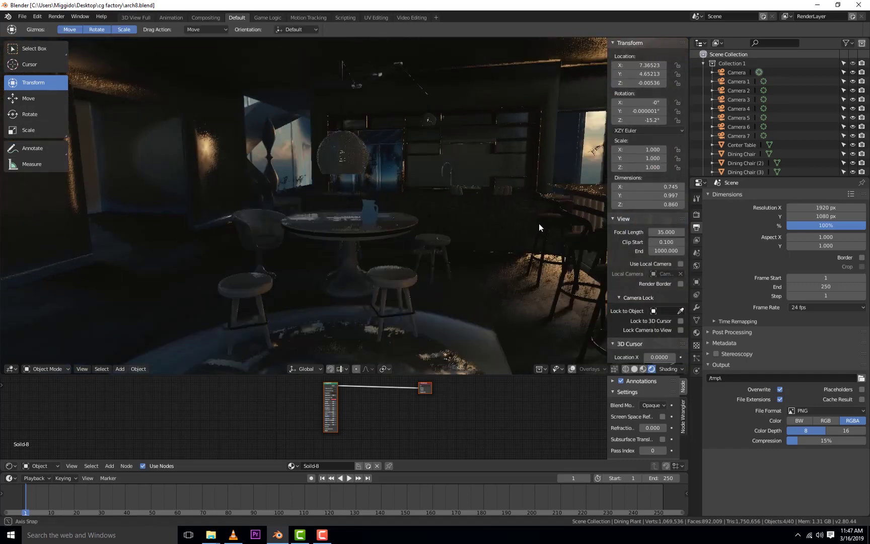
middle_drag(558, 224, 522, 223)
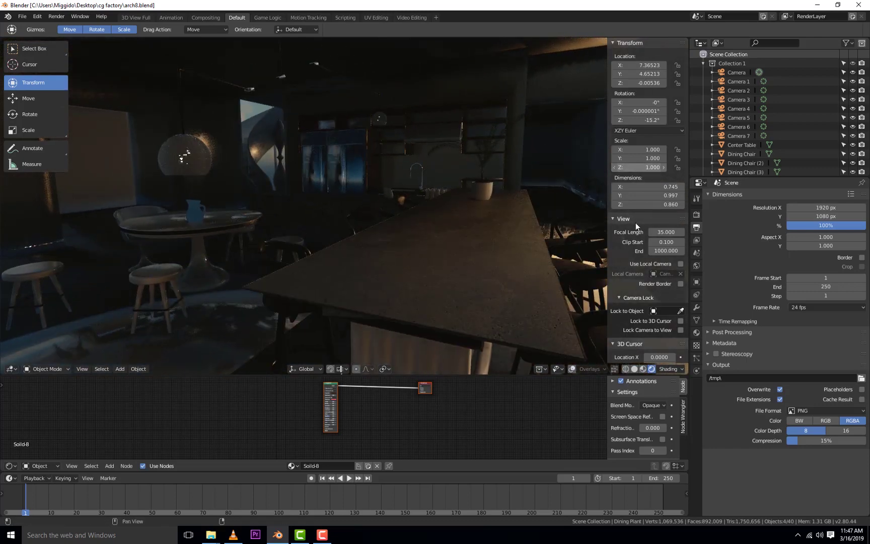
click(658, 231)
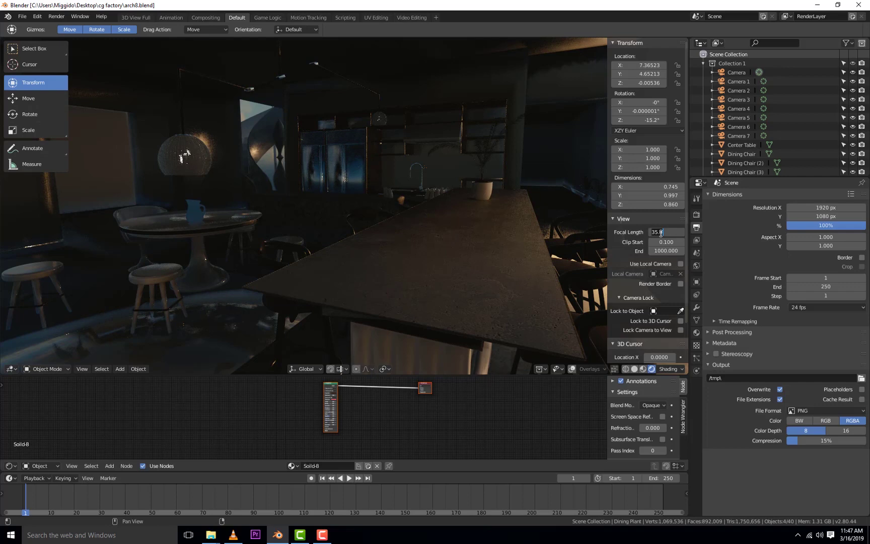
text(70)
key(Return)
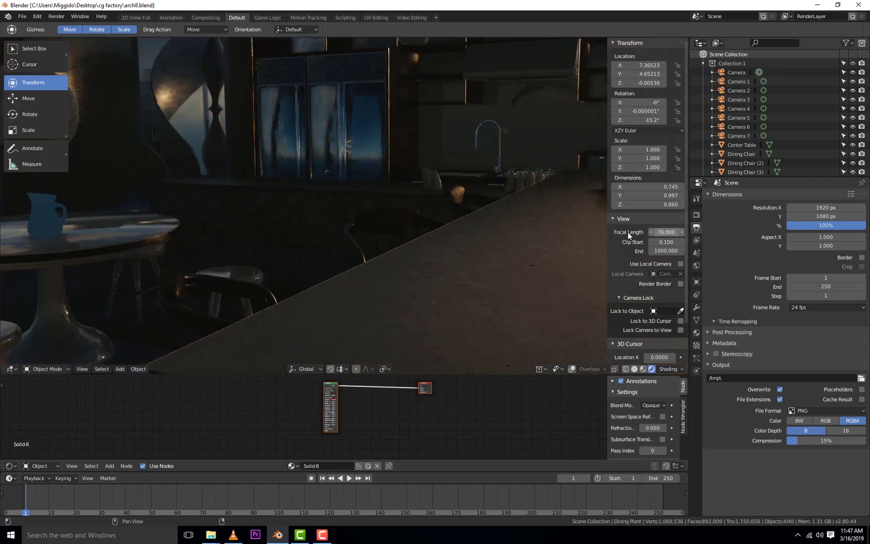
scroll(571, 225, down, 3)
Turn the view toward the counter and kitchen, widening focal length to 17.8.
mouse_move(520, 206)
middle_down()
mouse_move(493, 217)
mouse_move(507, 201)
middle_up()
mouse_move(479, 171)
middle_down()
mouse_move(479, 182)
mouse_move(501, 181)
mouse_move(354, 157)
mouse_move(293, 123)
mouse_move(329, 159)
mouse_move(418, 180)
mouse_move(486, 130)
mouse_move(386, 125)
mouse_move(409, 131)
middle_up()
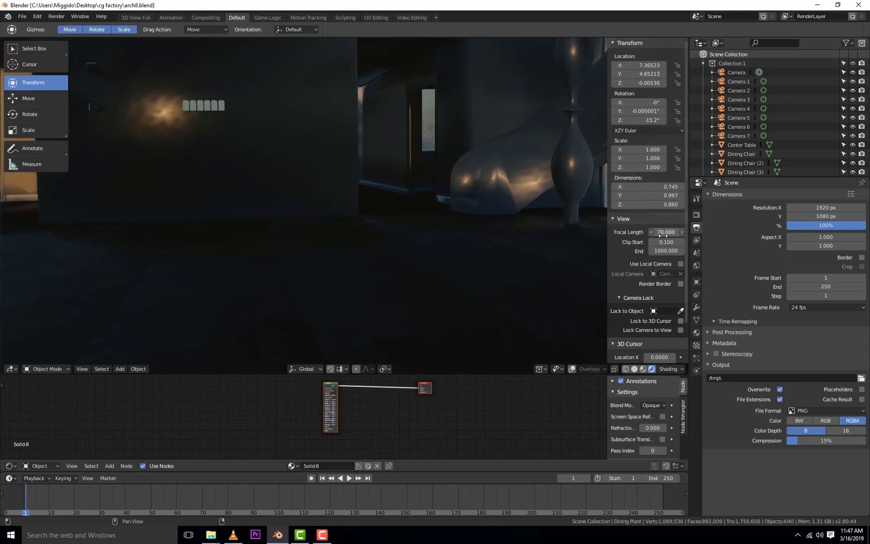
drag(666, 232, 608, 232)
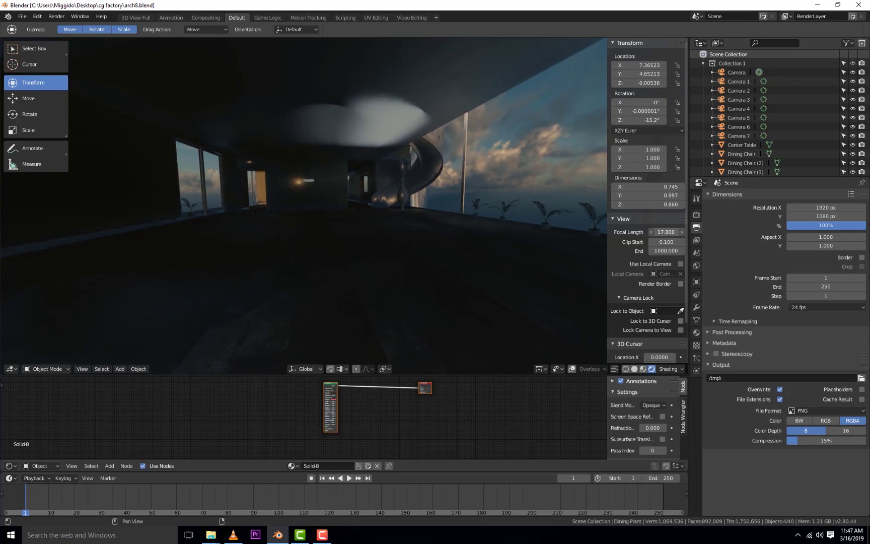
Swing the view across the walls and windows, tilting up toward the ceiling light.
mouse_move(457, 206)
middle_down()
mouse_move(389, 196)
mouse_move(406, 197)
mouse_move(401, 178)
mouse_move(419, 198)
mouse_move(544, 201)
mouse_move(347, 156)
mouse_move(453, 189)
mouse_move(486, 182)
mouse_move(502, 163)
middle_up()
mouse_move(421, 119)
middle_down()
mouse_move(429, 97)
mouse_move(438, 188)
mouse_move(413, 179)
mouse_move(434, 198)
mouse_move(441, 193)
mouse_move(433, 196)
middle_up()
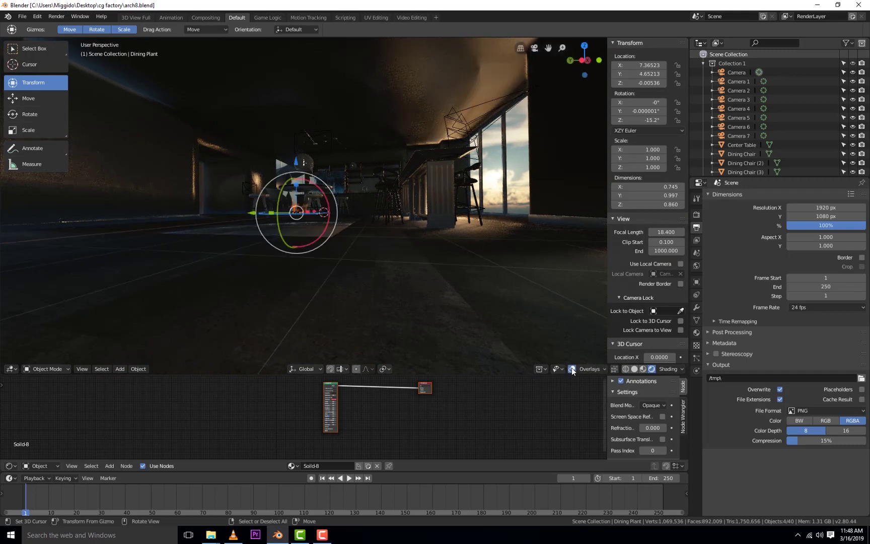
Turn off overlays and orbit past the dining table to look along the window-side bar stools.
click(572, 368)
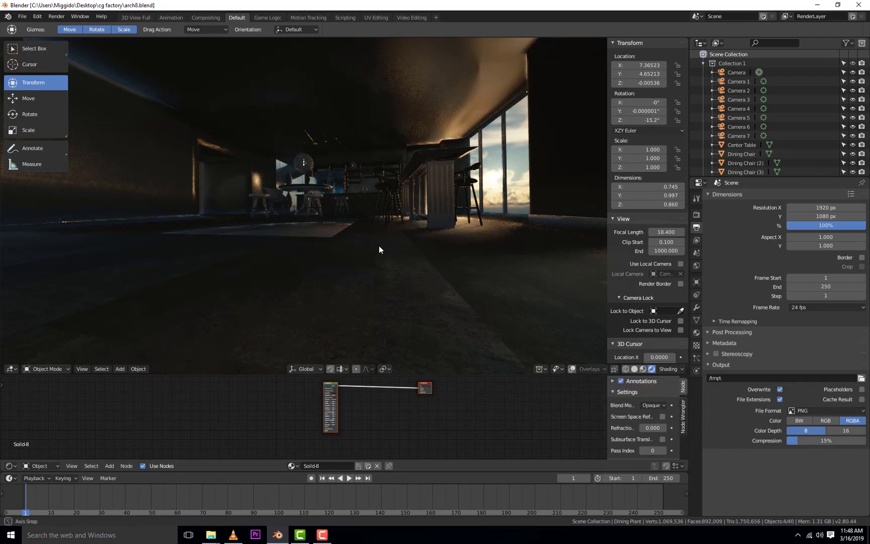
middle_drag(378, 245, 381, 247)
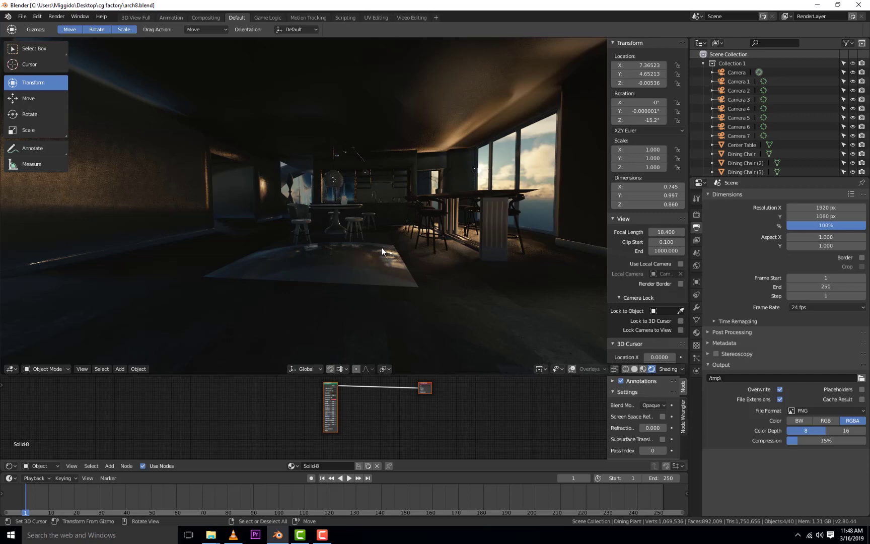
middle_drag(381, 248, 319, 214)
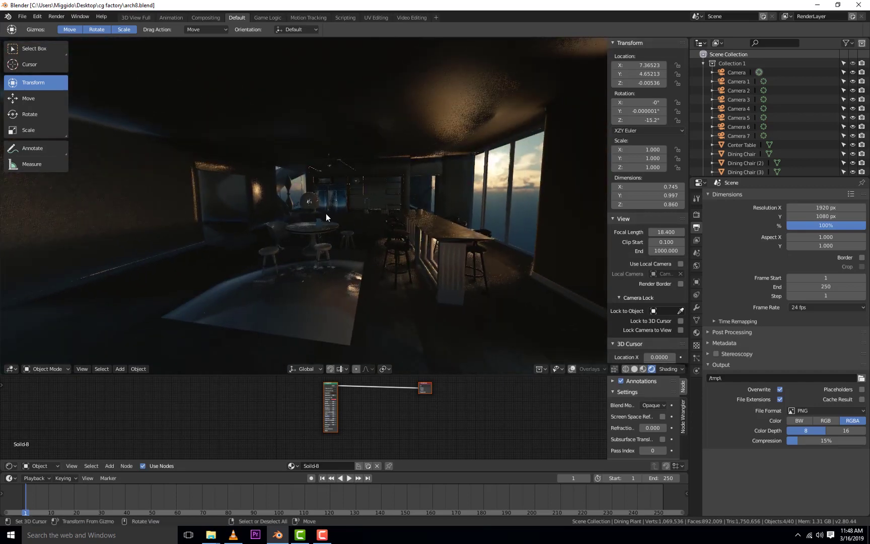
mouse_move(319, 215)
middle_down()
mouse_move(374, 223)
mouse_move(365, 233)
middle_up()
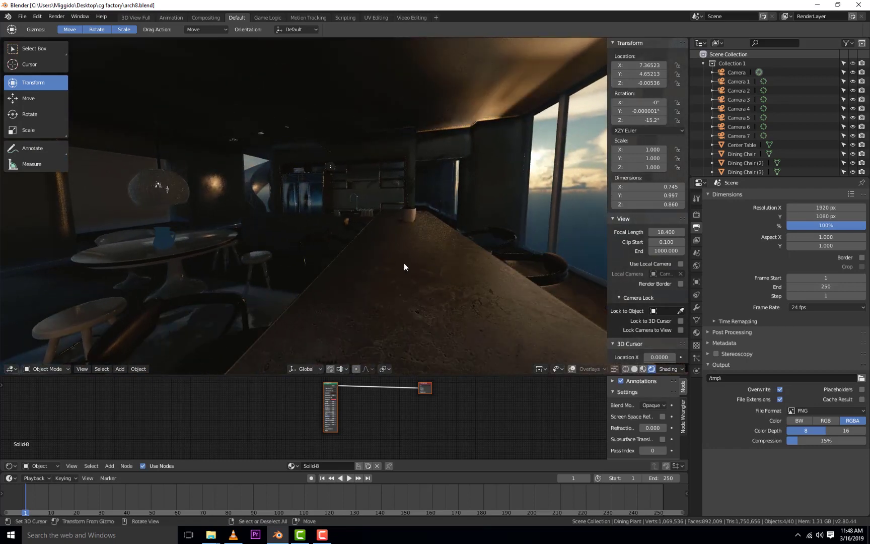
middle_drag(413, 262, 404, 258)
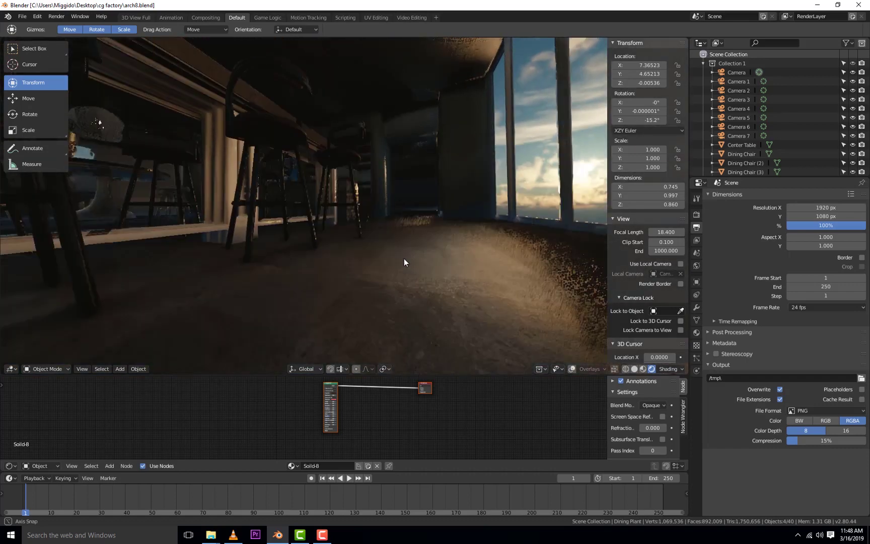
middle_drag(405, 259, 403, 260)
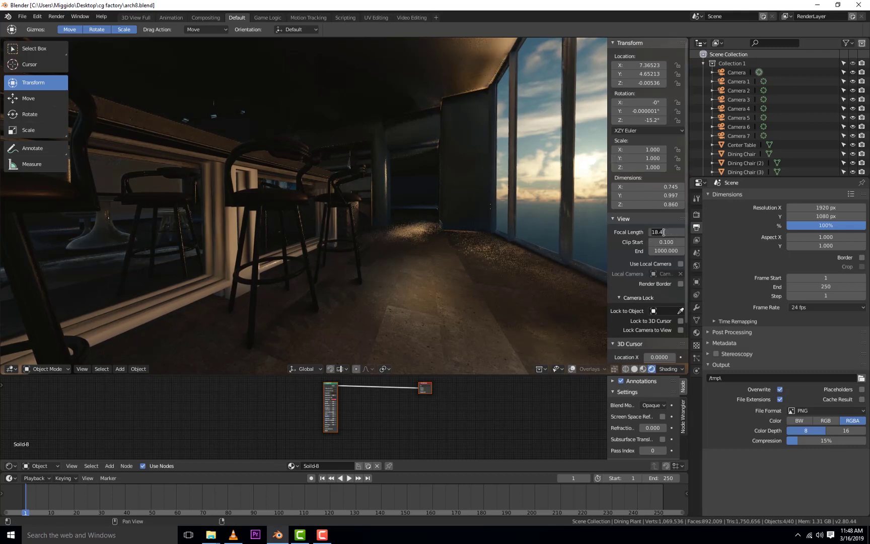
text(90)
Apply a 90 viewport focal length for a tighter view of the counter and bar chairs.
key(Return)
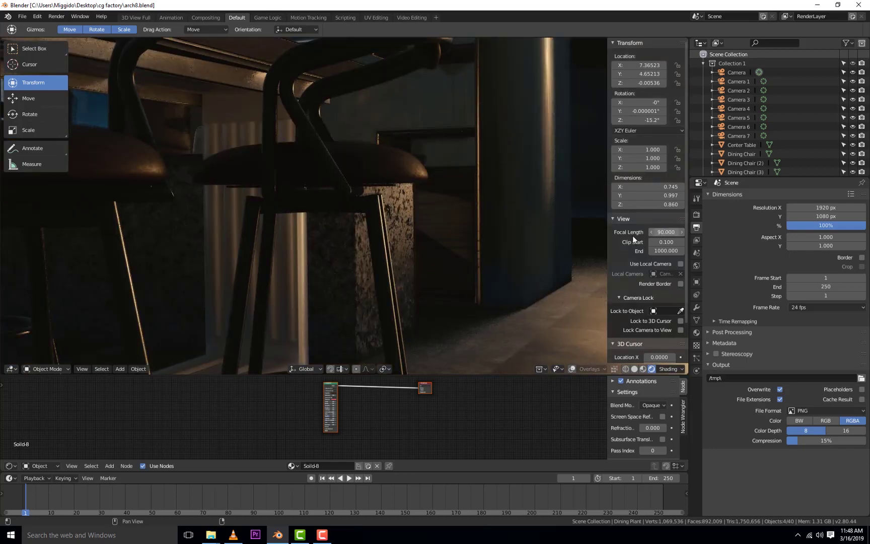
scroll(393, 203, down, 5)
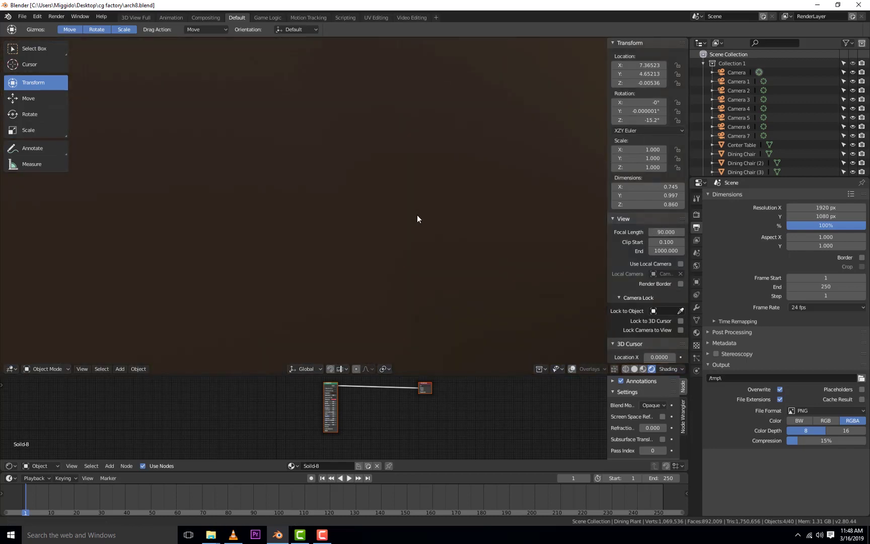
scroll(443, 225, up, 5)
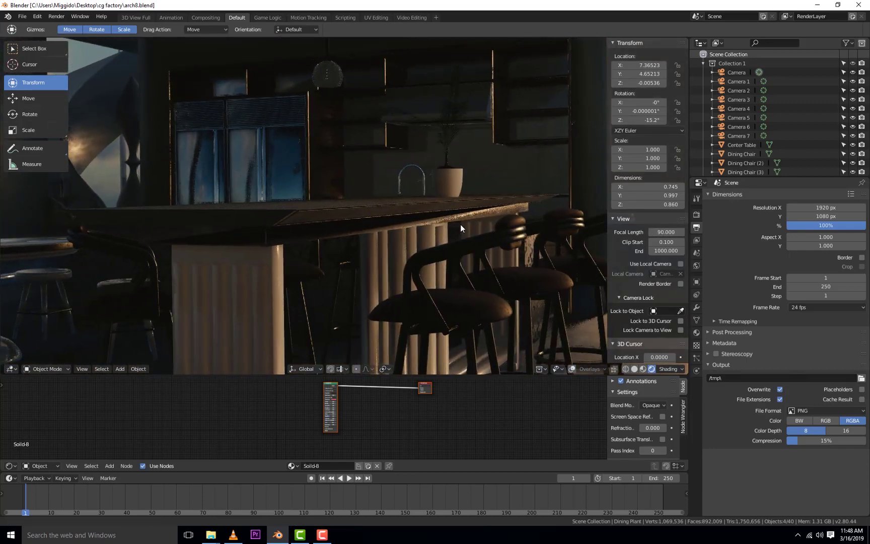
Hide both side panels, cycle the numpad 0 view, select Dining Plant (2), and orbit right.
key(n)
key(t)
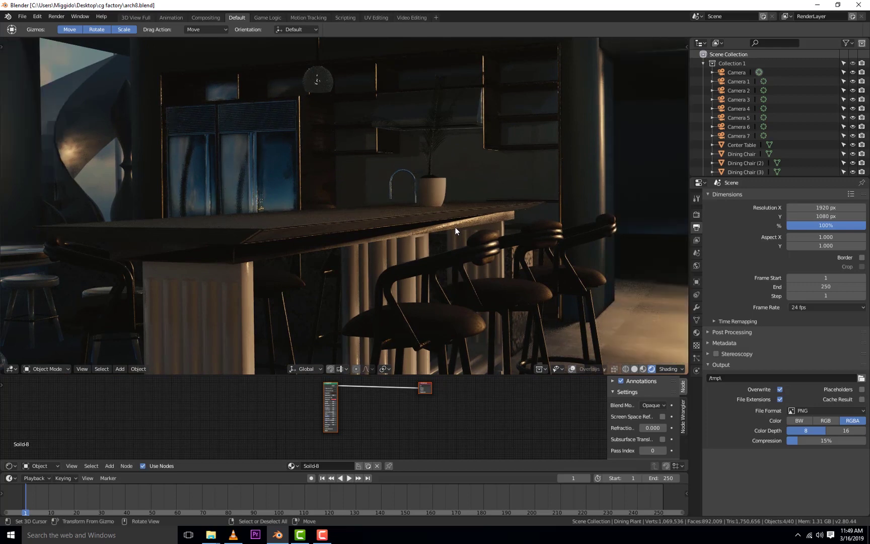
key(KP_0)
key(KP_0)
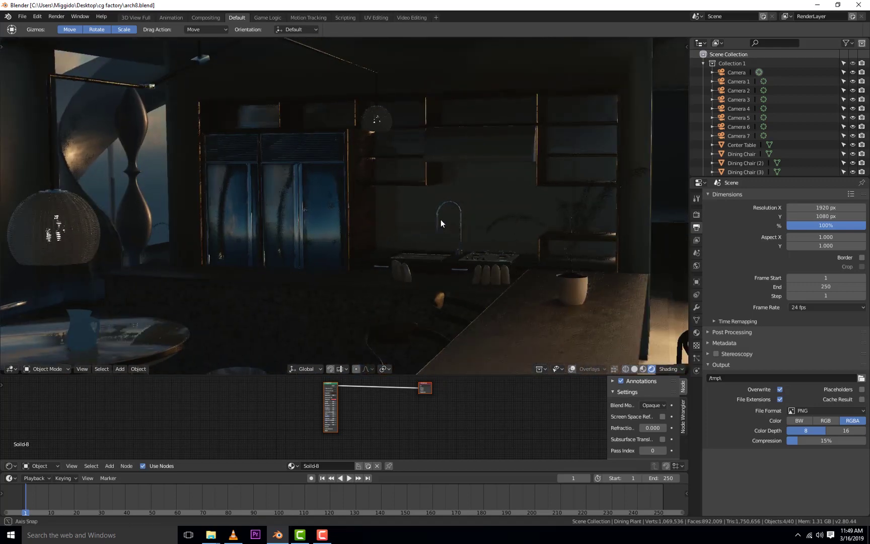
click(440, 212)
key(KP_0)
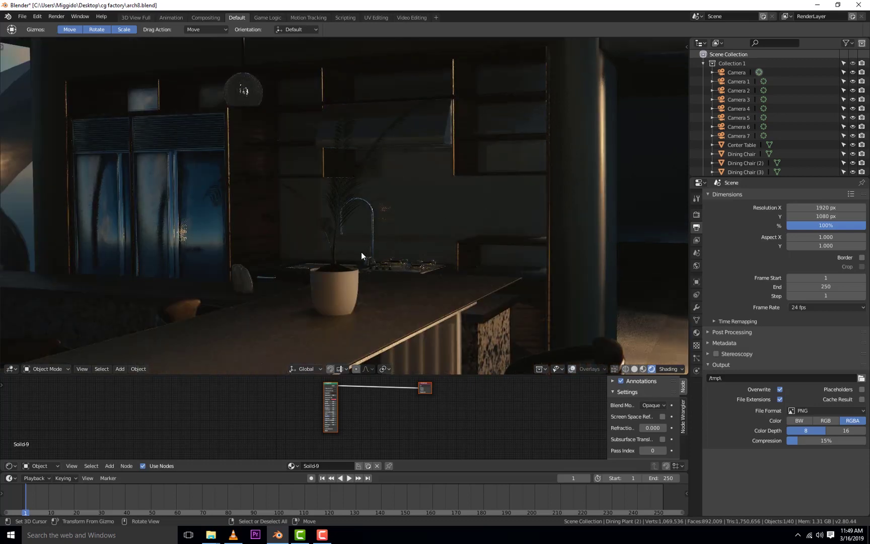
mouse_move(361, 255)
middle_down()
mouse_move(456, 240)
mouse_move(283, 243)
mouse_move(456, 267)
mouse_move(385, 269)
middle_up()
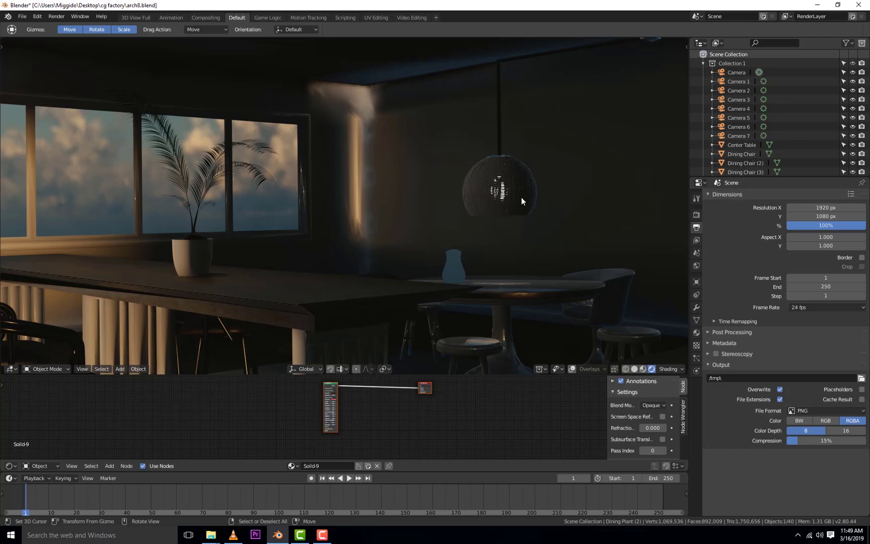
Orbit across the kitchen toward the windows and bar table, then pan across the stools.
middle_drag(521, 197, 555, 203)
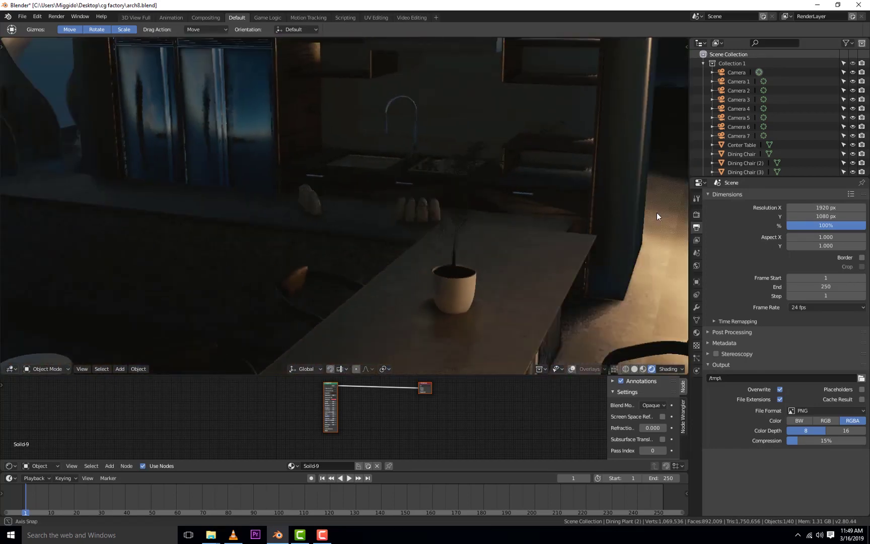
mouse_move(555, 203)
middle_down()
mouse_move(624, 198)
mouse_move(471, 222)
mouse_move(527, 211)
middle_up()
mouse_move(473, 229)
middle_down()
mouse_move(446, 226)
mouse_move(438, 247)
middle_up()
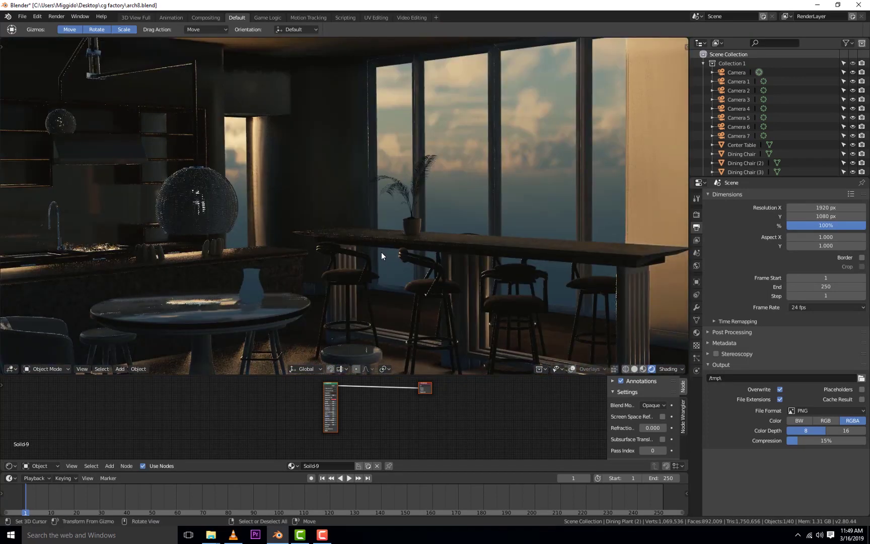
mouse_move(382, 251)
middle_down()
mouse_move(345, 255)
mouse_move(354, 257)
mouse_move(398, 167)
middle_up()
scroll(381, 216, up, 3)
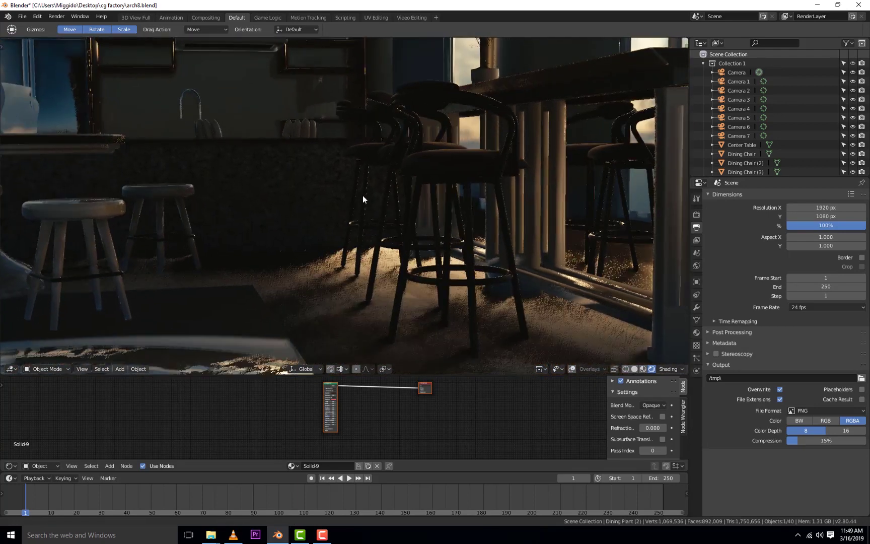
scroll(362, 195, up, 3)
scroll(384, 200, up, 2)
scroll(377, 193, up, 2)
mouse_move(351, 182)
shift+middle_down()
mouse_move(437, 210)
mouse_move(425, 198)
mouse_move(421, 209)
mouse_move(430, 216)
mouse_move(456, 215)
mouse_move(405, 225)
mouse_move(407, 211)
mouse_move(349, 233)
mouse_move(332, 222)
mouse_move(343, 224)
mouse_move(368, 193)
mouse_move(273, 165)
mouse_move(411, 178)
shift+middle_up()
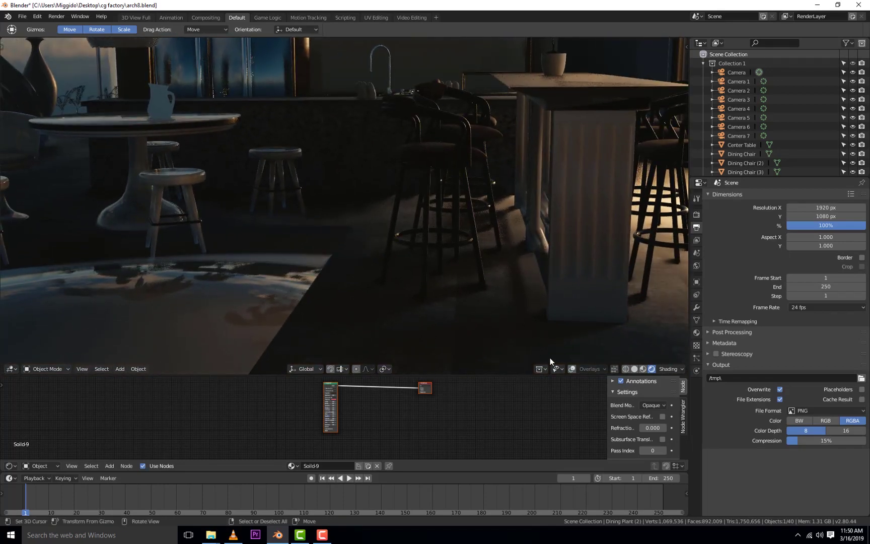
Re-enable viewport overlays to show the floor grid and gizmo over the scene.
click(572, 370)
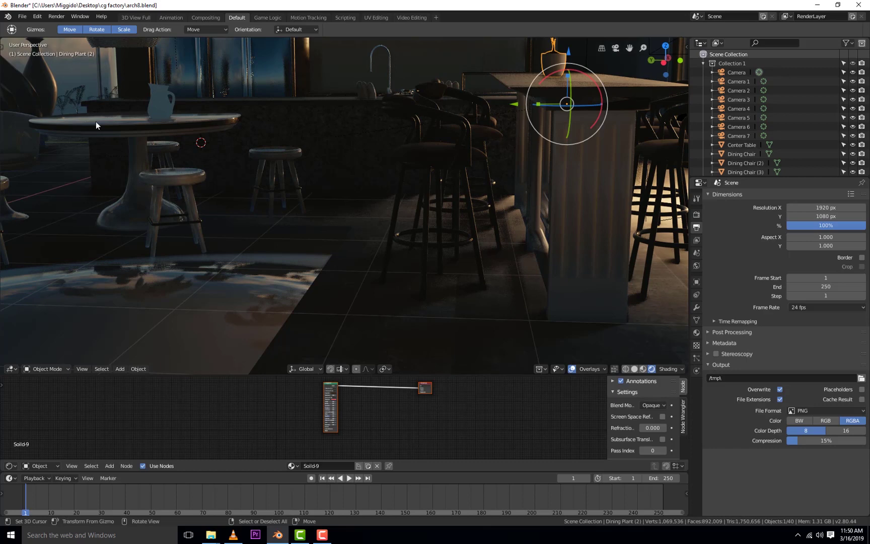